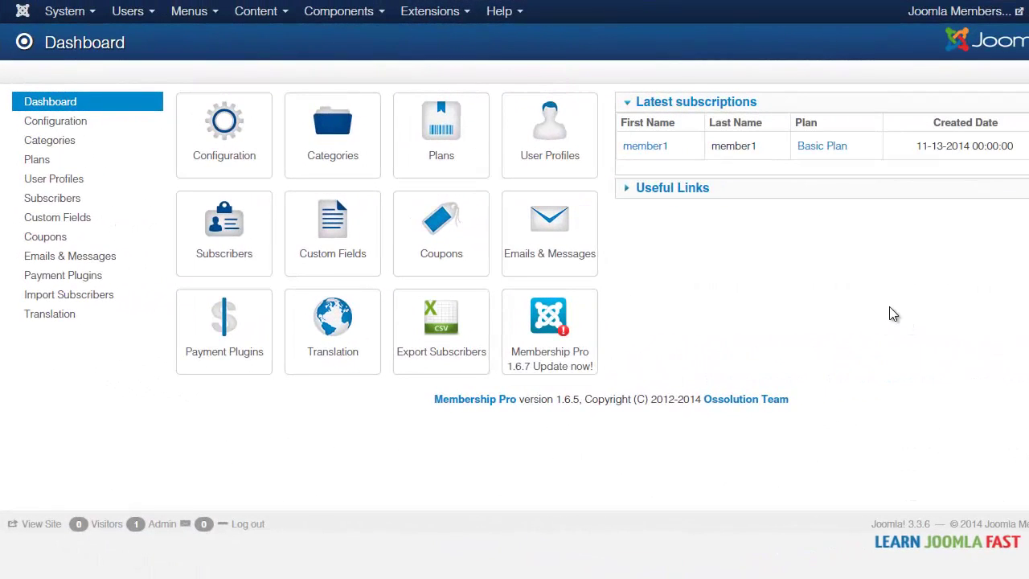
Step: Open Membership Pro's configuration and review the General tab options, including jQuery and bootstrap loading
{"action": "left_click", "coordinate": [212, 138]}
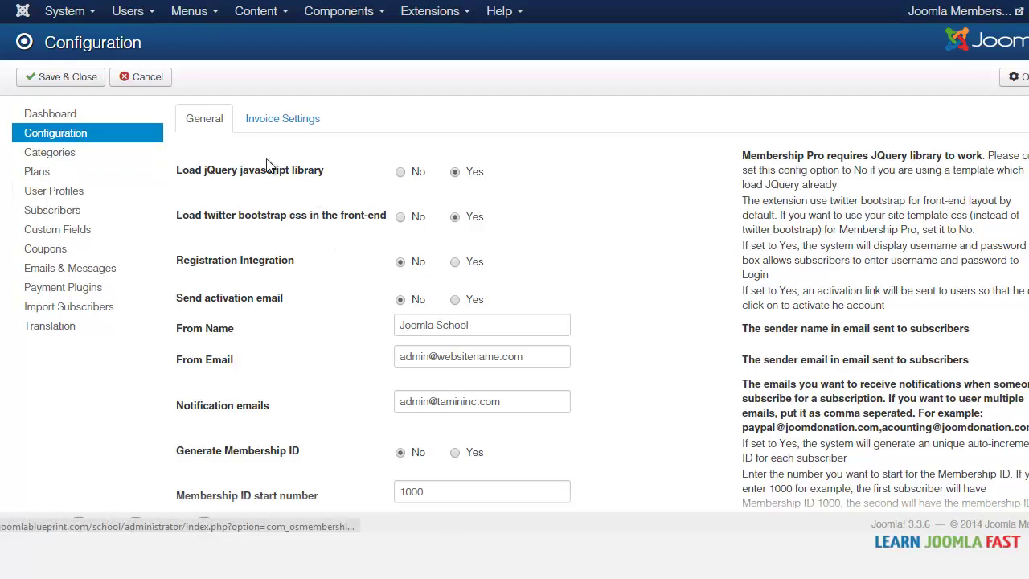
{"action": "scroll", "coordinate": [515, 265], "scroll_direction": "down", "scroll_amount": 7}
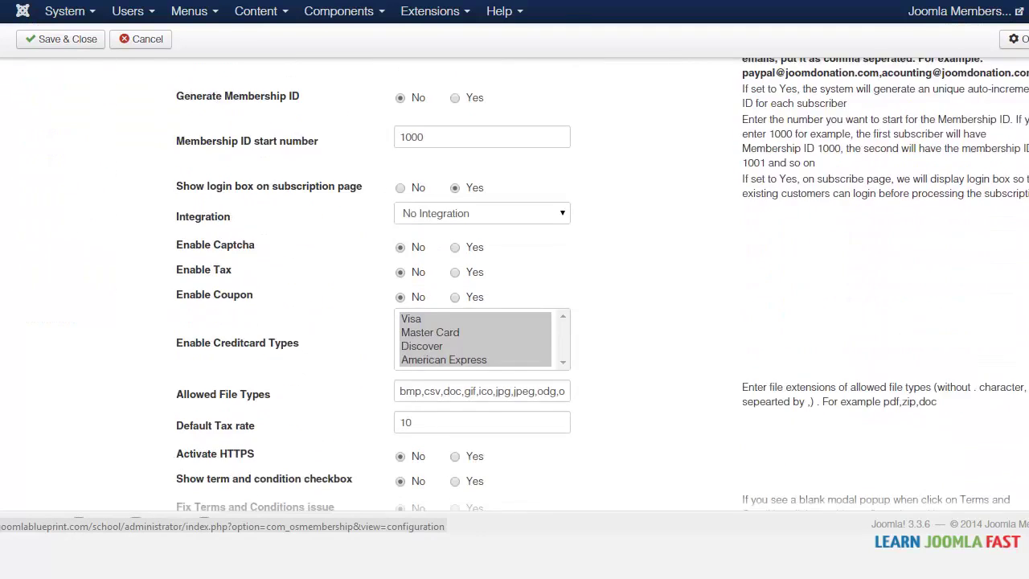
{"action": "scroll", "coordinate": [878, 132], "scroll_direction": "up", "scroll_amount": 7}
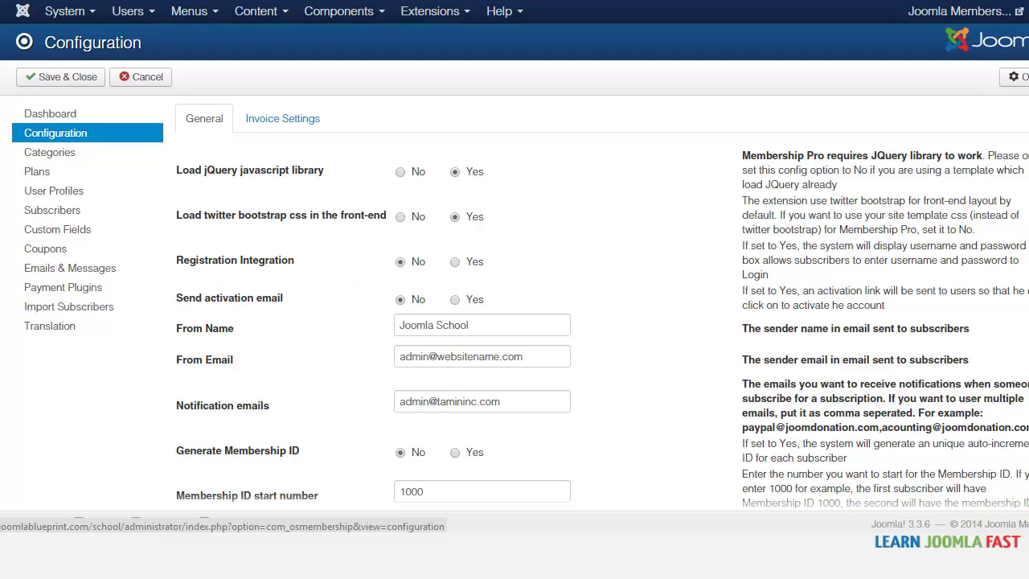
Step: Replace 'School' with 'Membership' so From Name reads 'Joomla Membership'
{"action": "scroll", "coordinate": [485, 208], "scroll_direction": "down", "scroll_amount": 2}
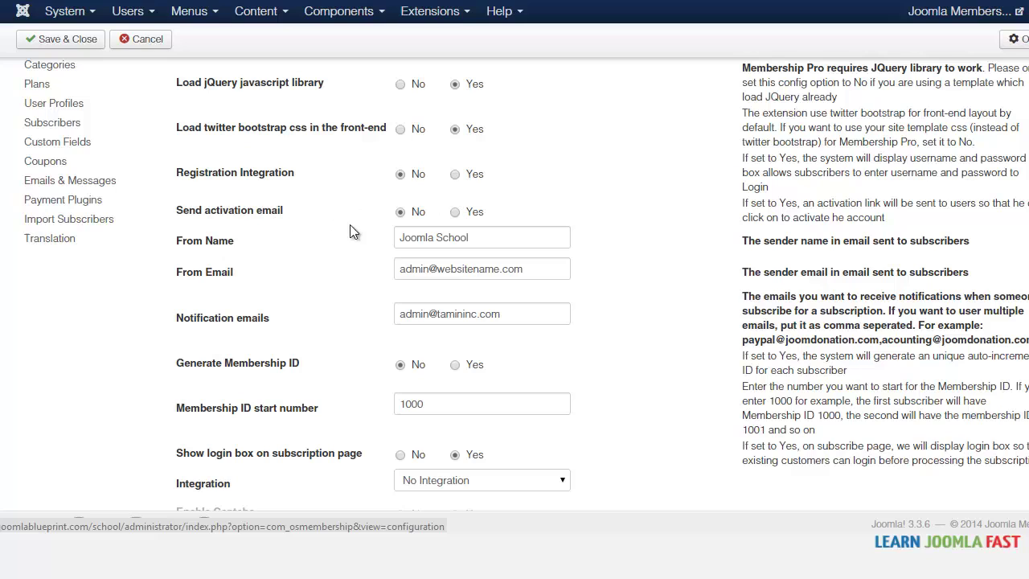
{"action": "scroll", "coordinate": [386, 179], "scroll_direction": "down", "scroll_amount": 1}
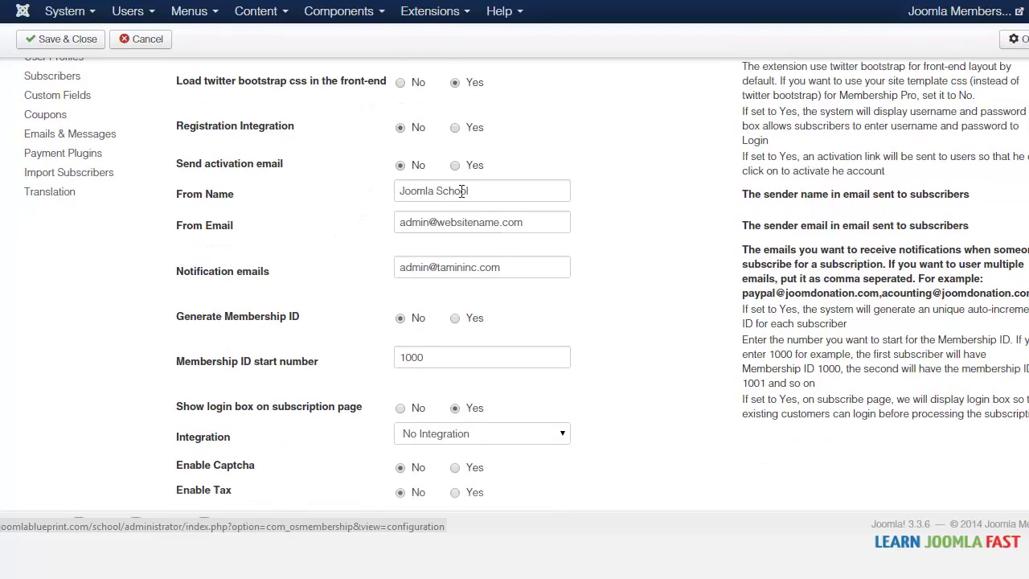
{"action": "left_click_drag", "start_coordinate": [486, 191], "coordinate": [345, 193]}
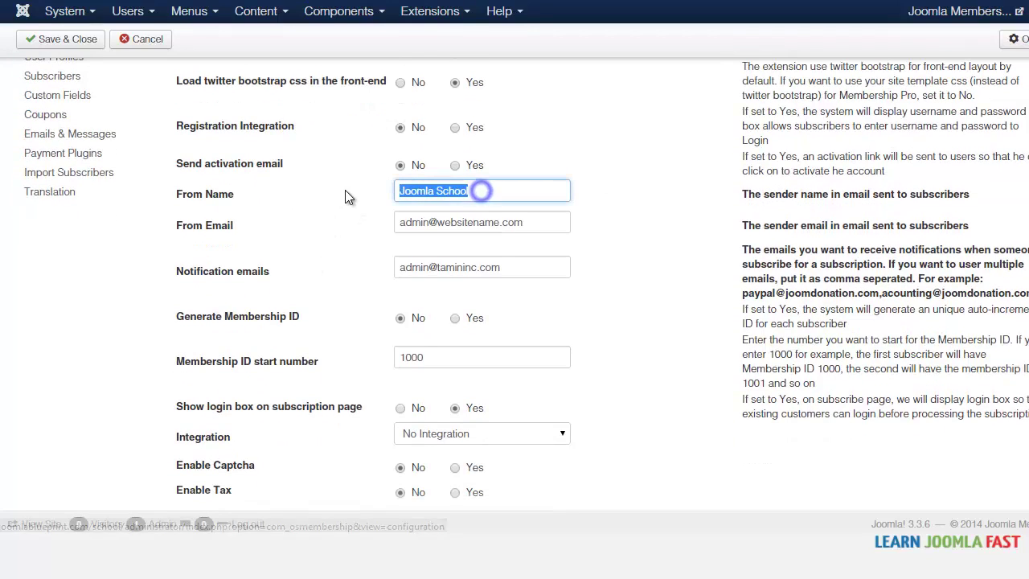
{"action": "left_click", "coordinate": [448, 191]}
{"action": "double_click", "coordinate": [452, 190]}
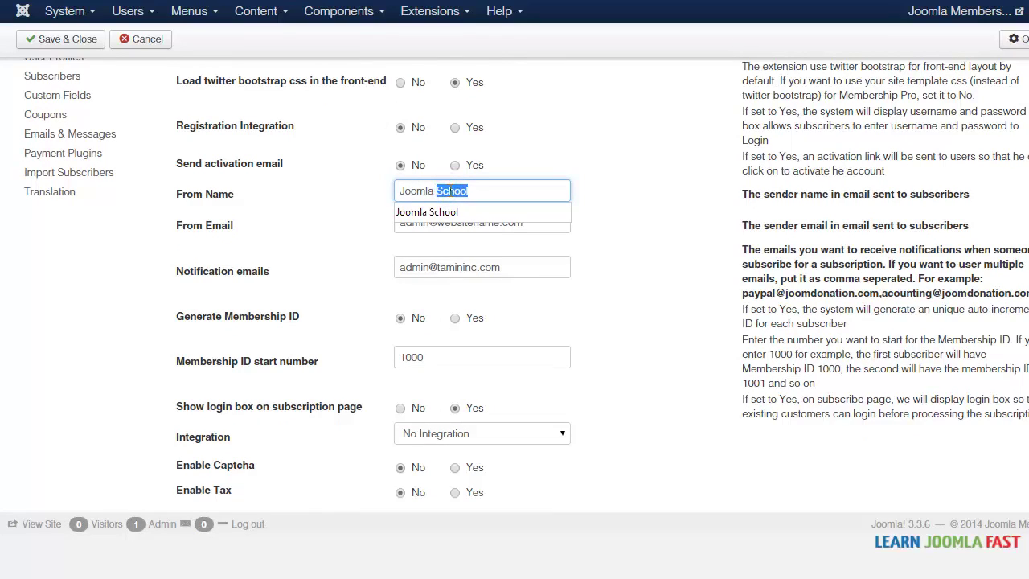
{"action": "type", "text": "Membership"}
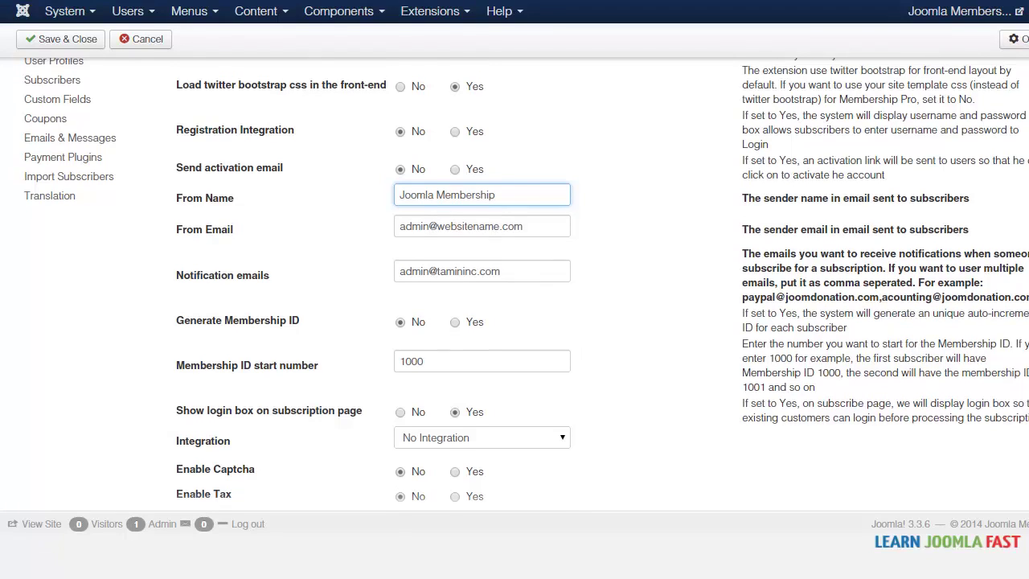
{"action": "scroll", "coordinate": [596, 288], "scroll_direction": "down", "scroll_amount": 1}
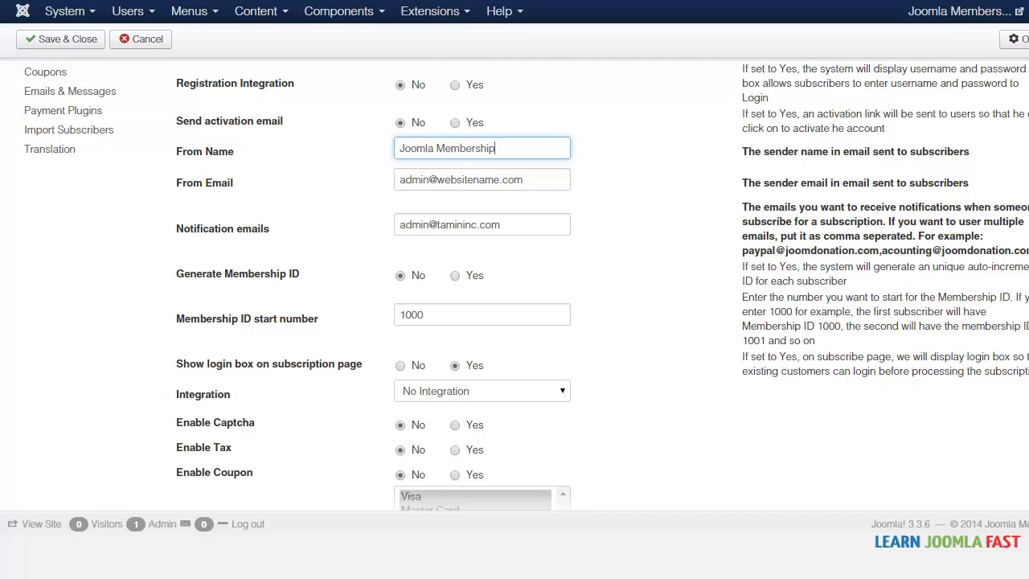
{"action": "scroll", "coordinate": [526, 285], "scroll_direction": "down", "scroll_amount": 3}
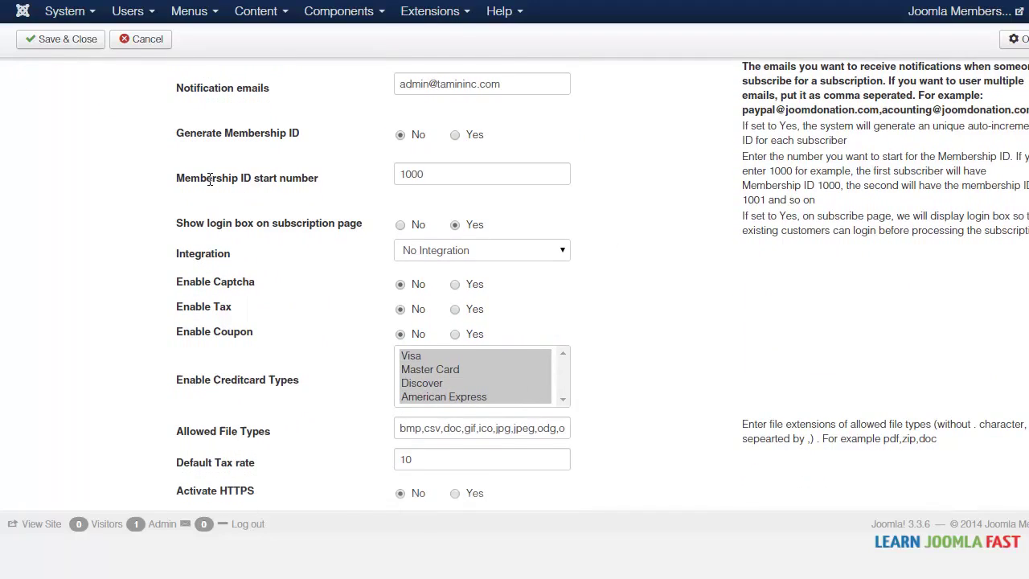
{"action": "left_click", "coordinate": [455, 174]}
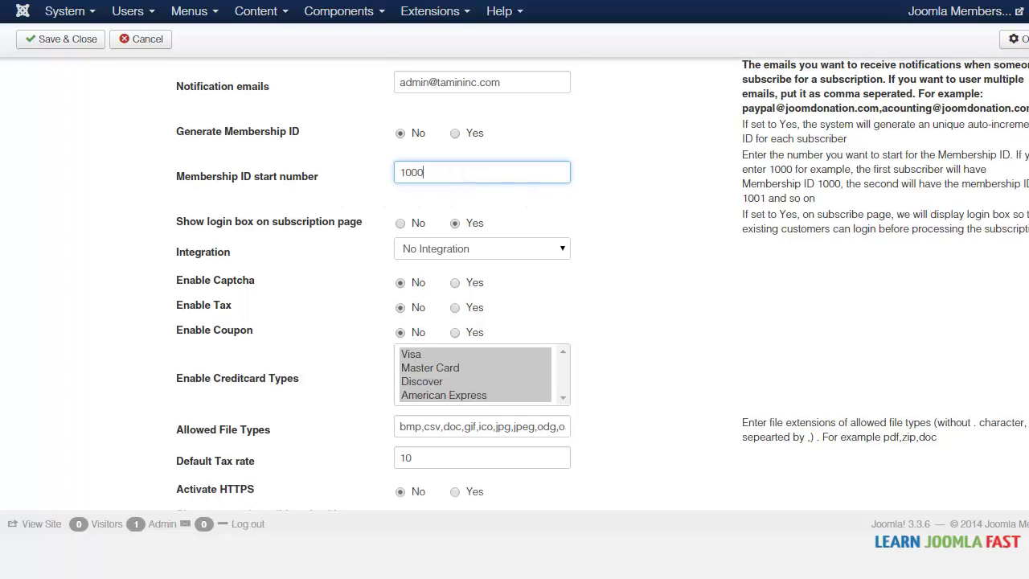
{"action": "scroll", "coordinate": [402, 241], "scroll_direction": "down", "scroll_amount": 2}
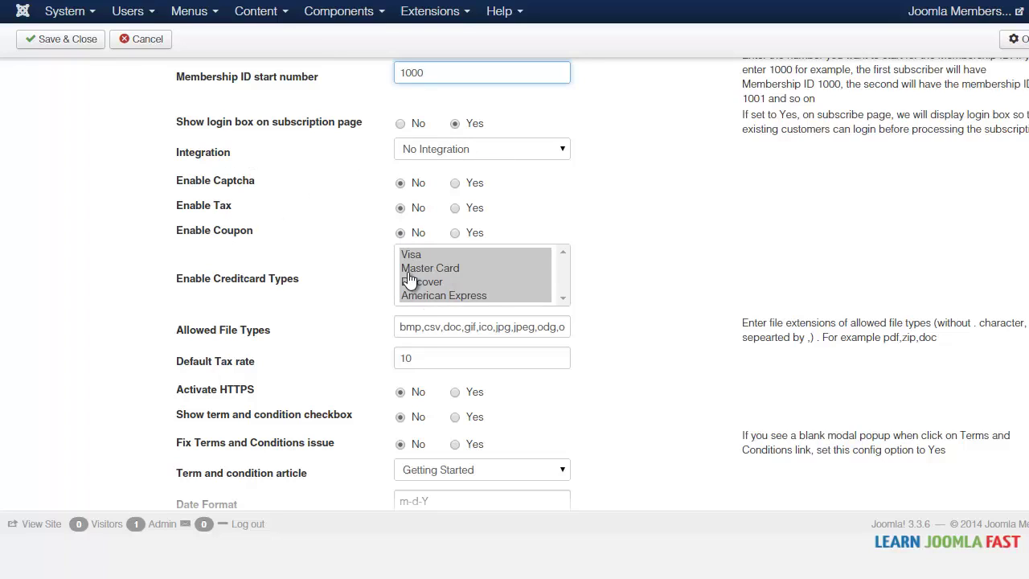
{"action": "left_click", "coordinate": [438, 153]}
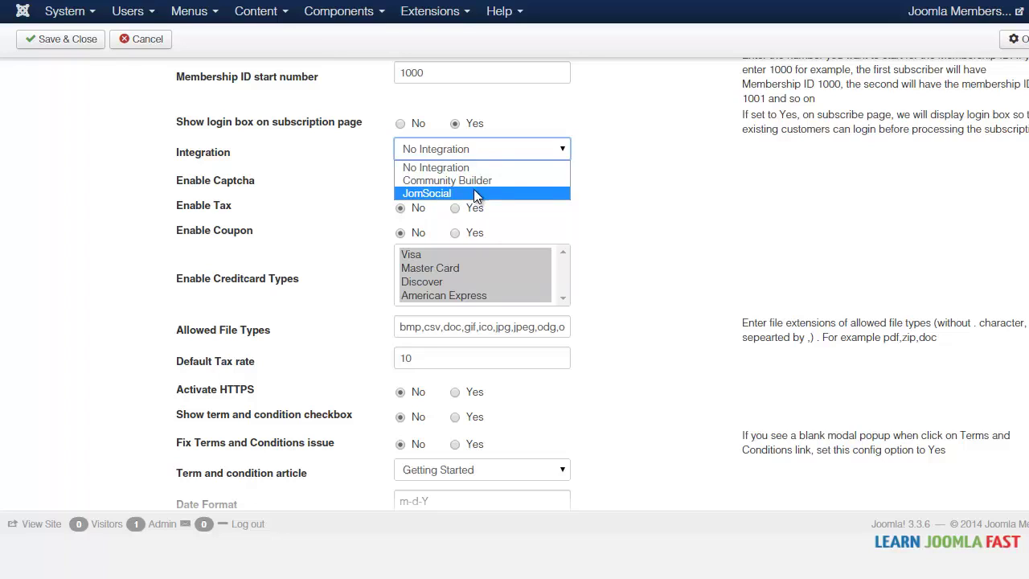
{"action": "left_click", "coordinate": [631, 234]}
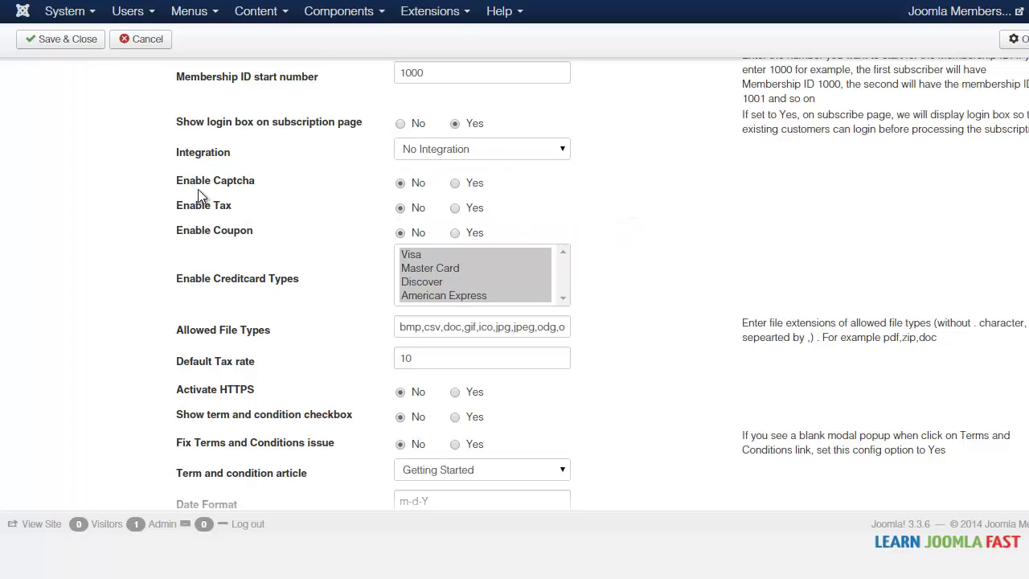
{"action": "left_click", "coordinate": [455, 184]}
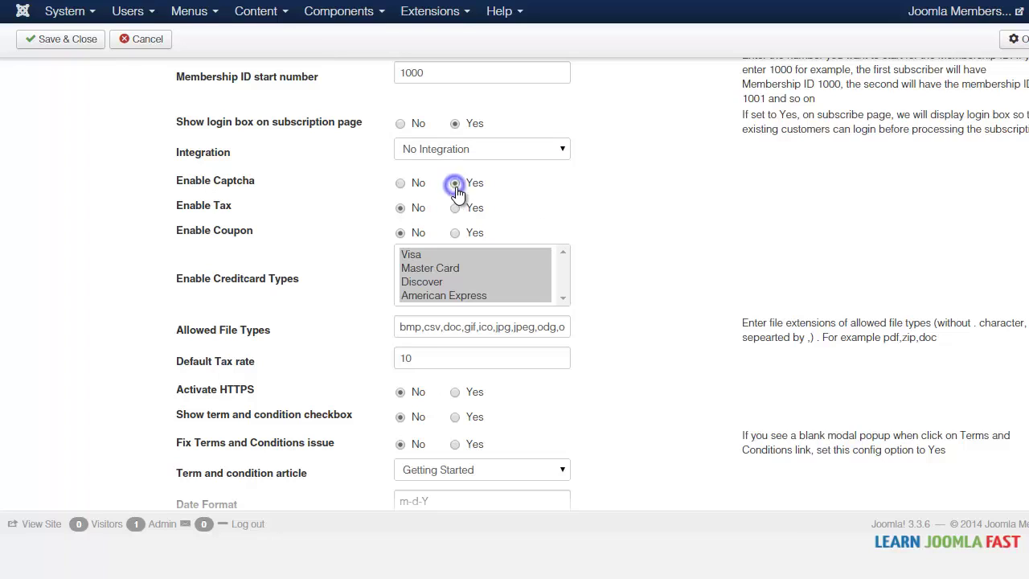
{"action": "left_click", "coordinate": [401, 184]}
{"action": "scroll", "coordinate": [719, 225], "scroll_direction": "down", "scroll_amount": 3}
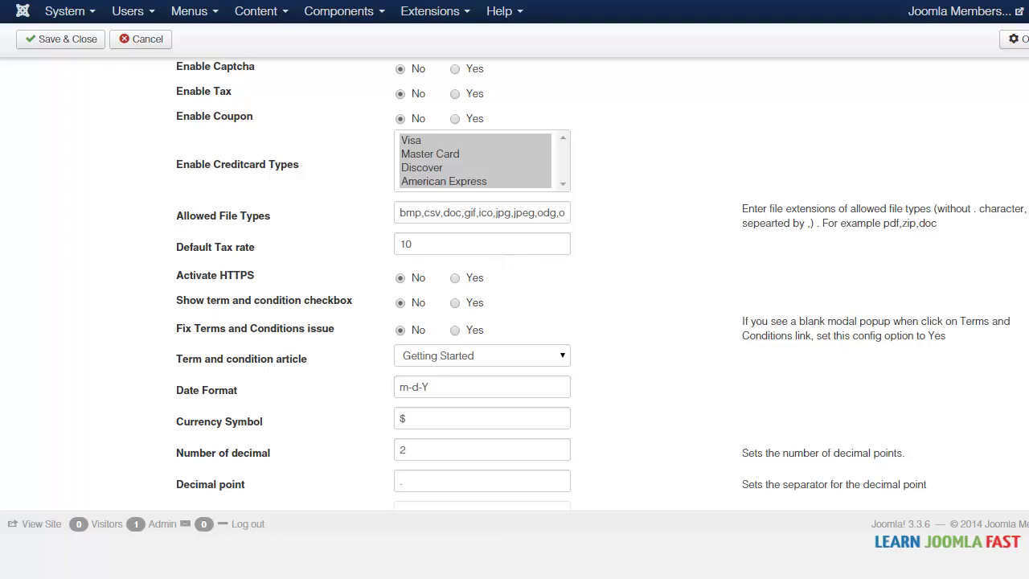
{"action": "scroll", "coordinate": [508, 262], "scroll_direction": "down", "scroll_amount": 1}
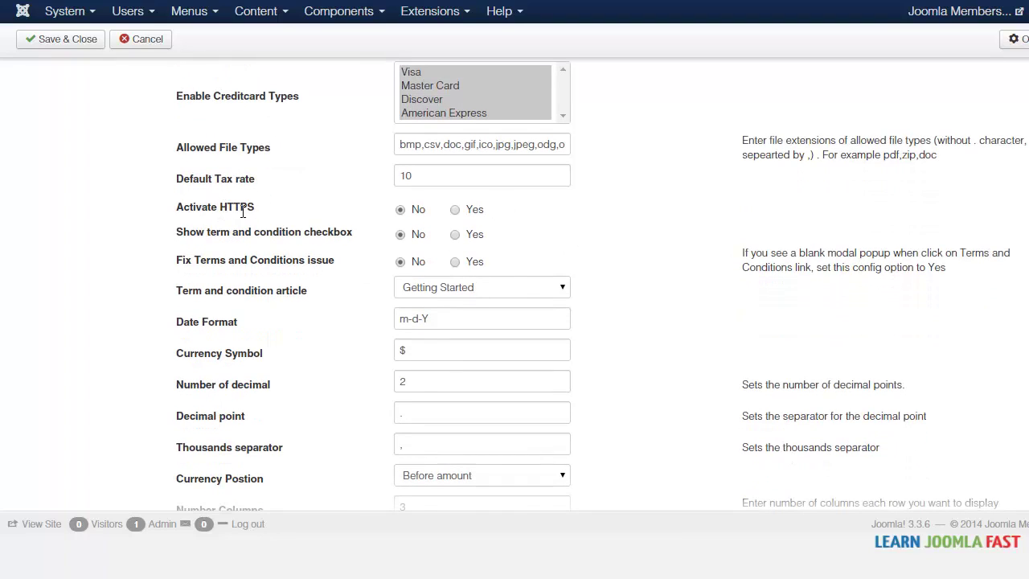
{"action": "left_click", "coordinate": [456, 236]}
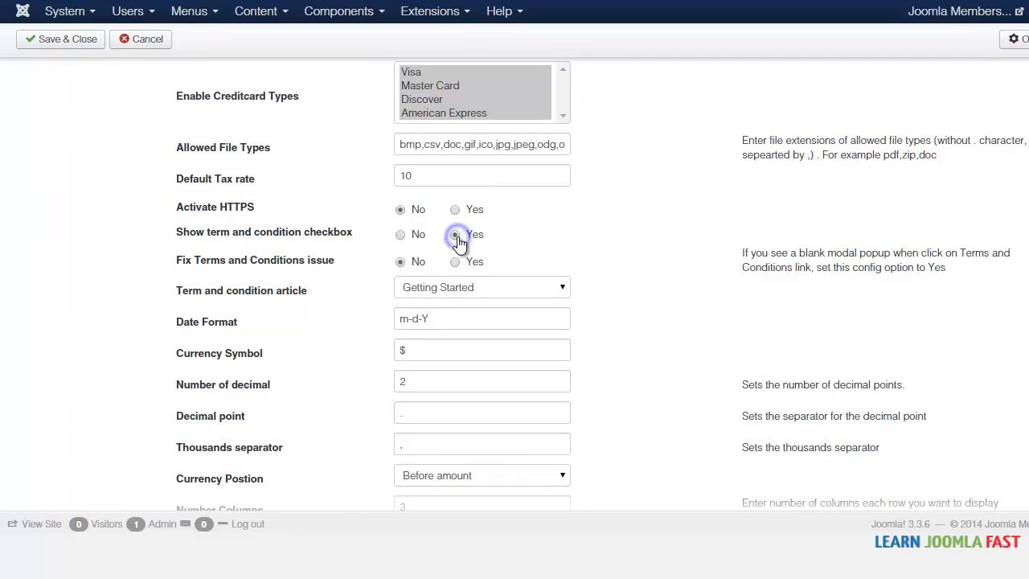
{"action": "left_click", "coordinate": [400, 234]}
{"action": "scroll", "coordinate": [499, 265], "scroll_direction": "down", "scroll_amount": 1}
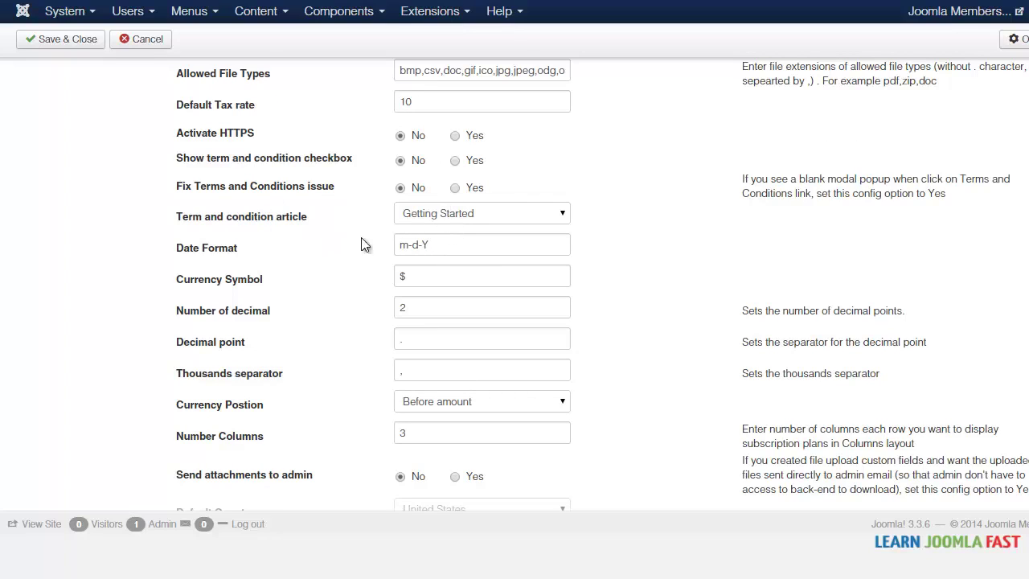
{"action": "scroll", "coordinate": [444, 354], "scroll_direction": "down", "scroll_amount": 1}
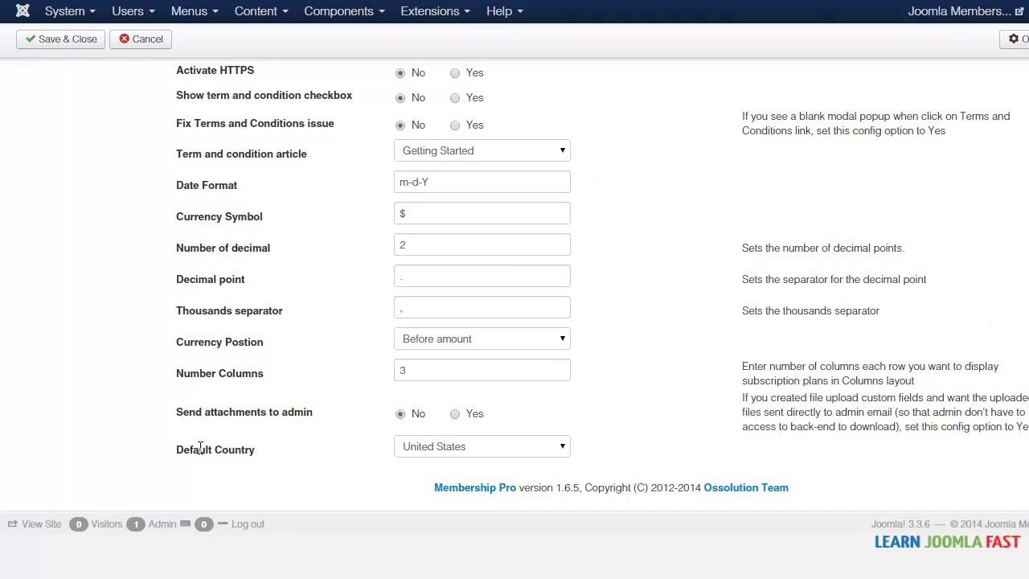
{"action": "scroll", "coordinate": [1000, 274], "scroll_direction": "up", "scroll_amount": 10}
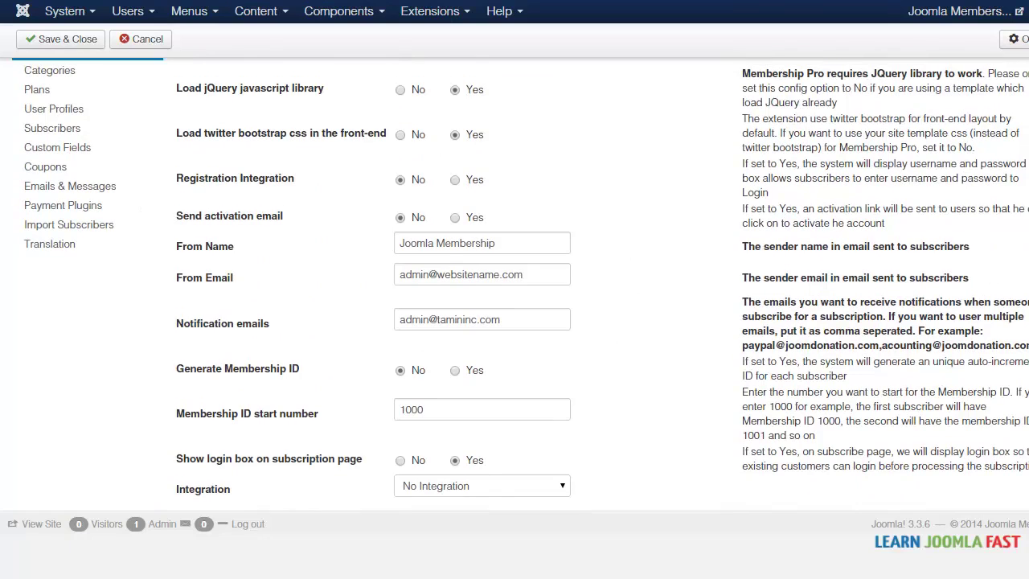
{"action": "scroll", "coordinate": [1001, 274], "scroll_direction": "up", "scroll_amount": 1}
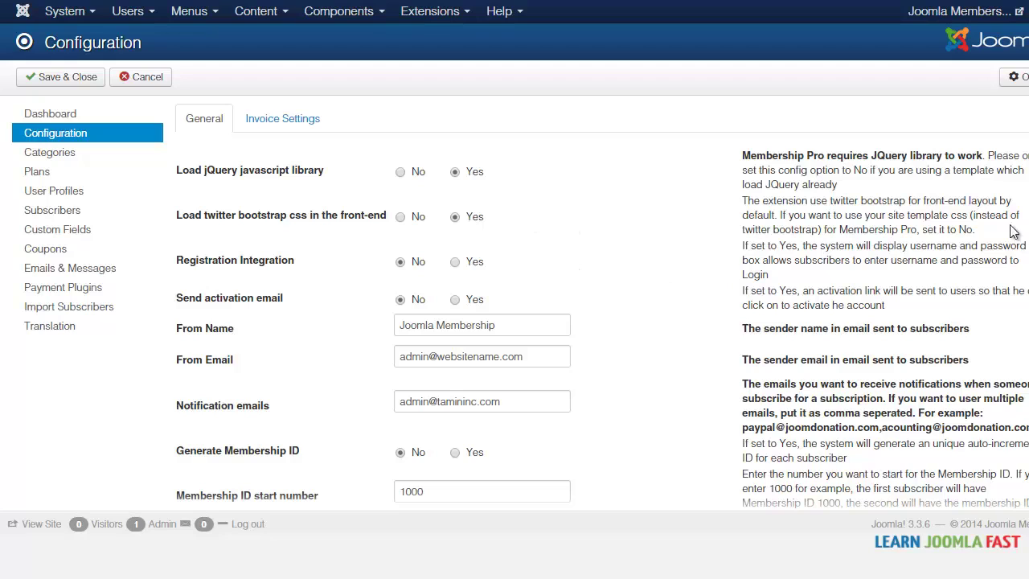
Step: Show the Invoice Settings: invoicing off, start number 1, prefix IV
{"action": "left_click", "coordinate": [293, 120]}
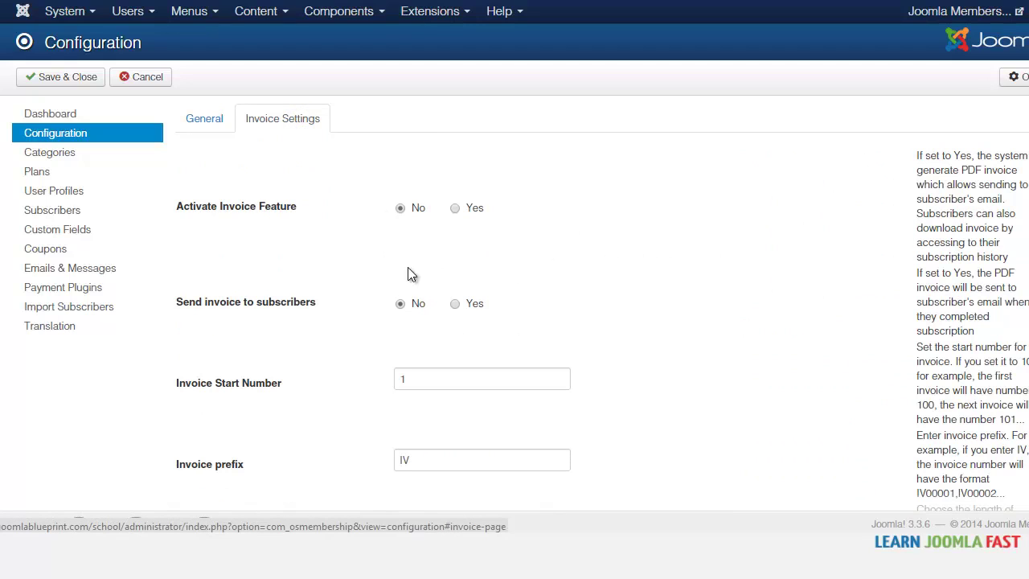
{"action": "scroll", "coordinate": [910, 406], "scroll_direction": "down", "scroll_amount": 5}
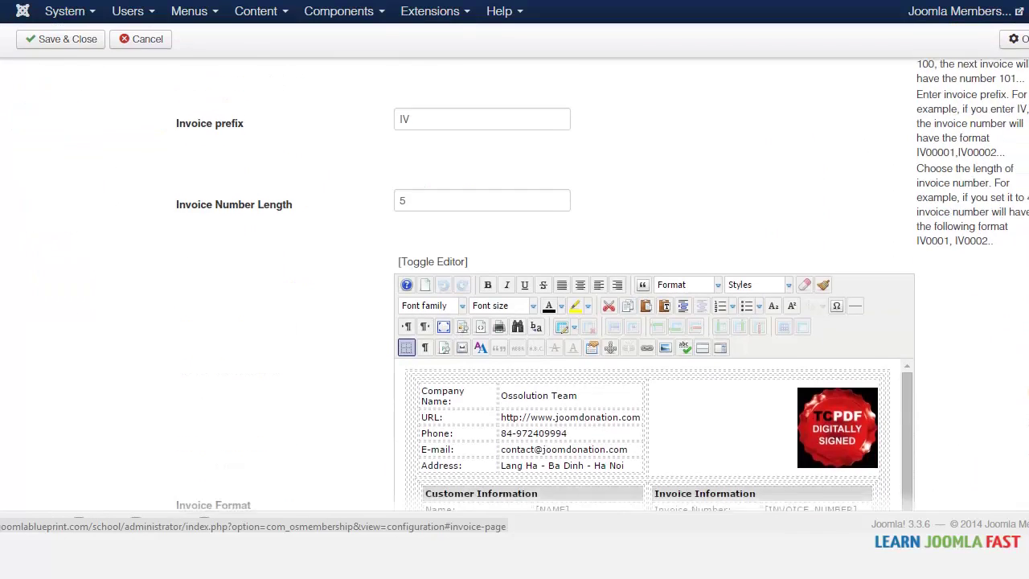
{"action": "left_click_drag", "start_coordinate": [906, 327], "coordinate": [926, 406]}
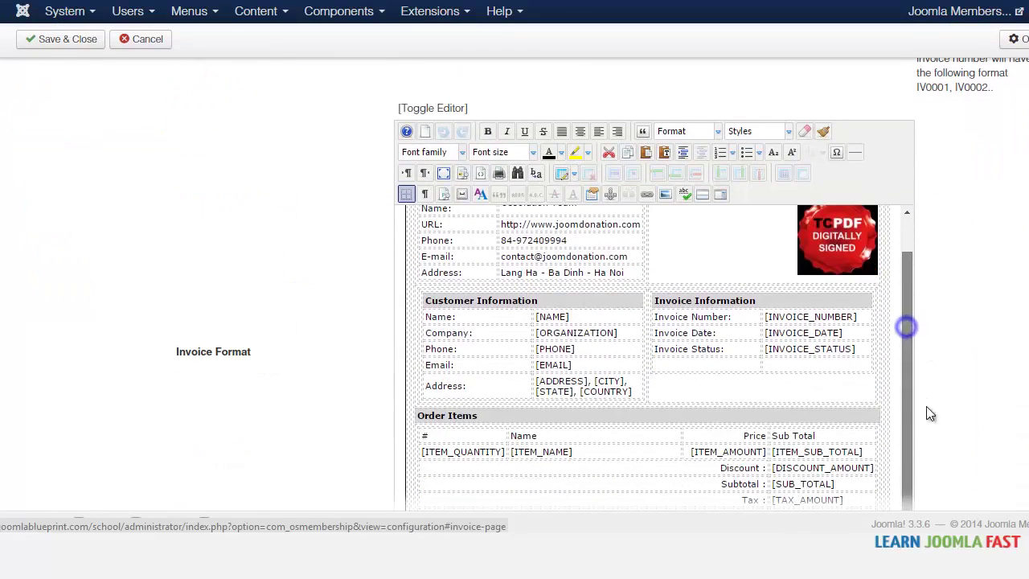
{"action": "scroll", "coordinate": [926, 405], "scroll_direction": "down", "scroll_amount": 2}
{"action": "scroll", "coordinate": [693, 342], "scroll_direction": "up", "scroll_amount": 2}
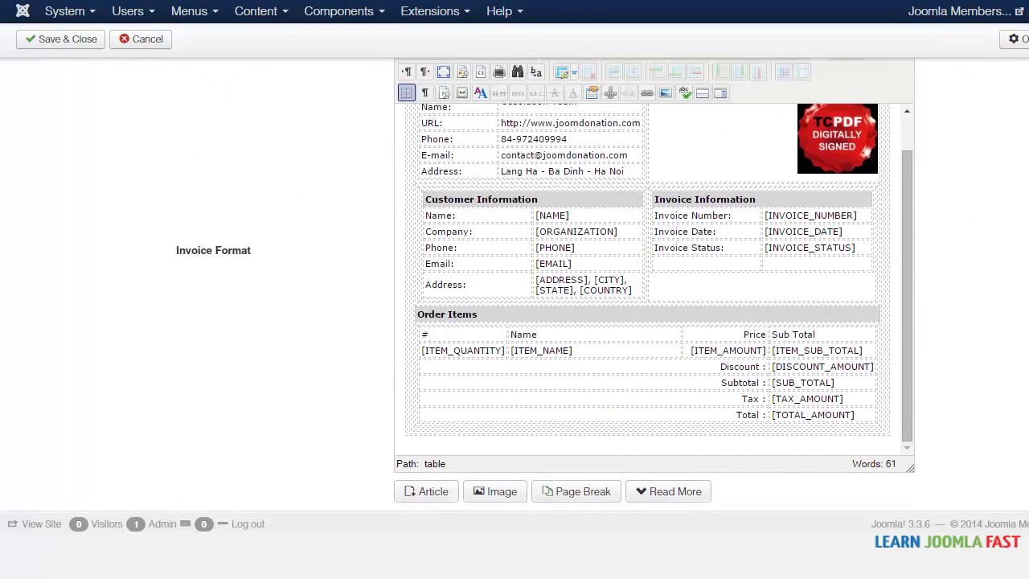
Step: Inspect the Invoice Information table in the Invoice Format template
{"action": "left_click", "coordinate": [806, 314]}
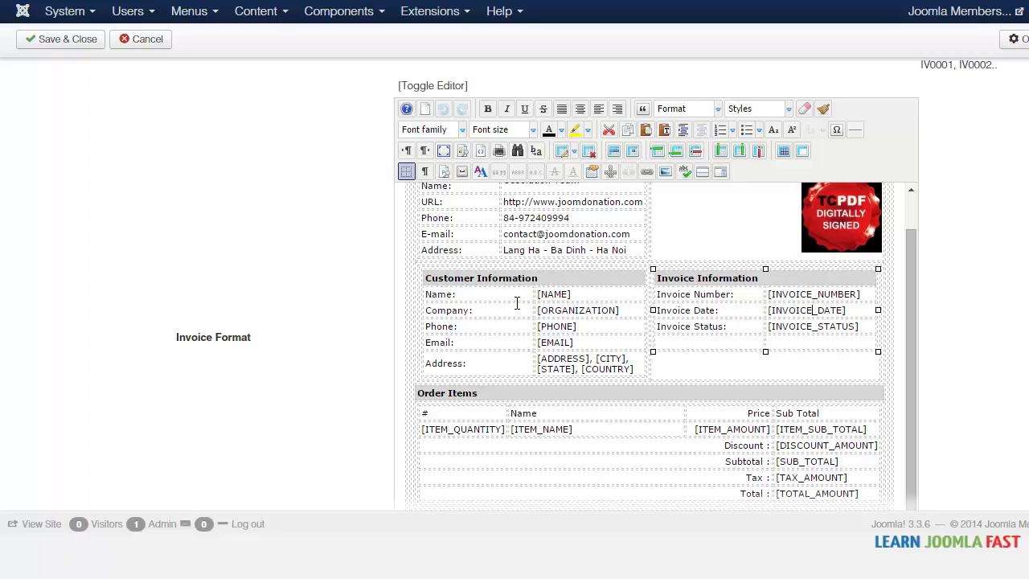
{"action": "left_click_drag", "start_coordinate": [910, 342], "coordinate": [910, 330]}
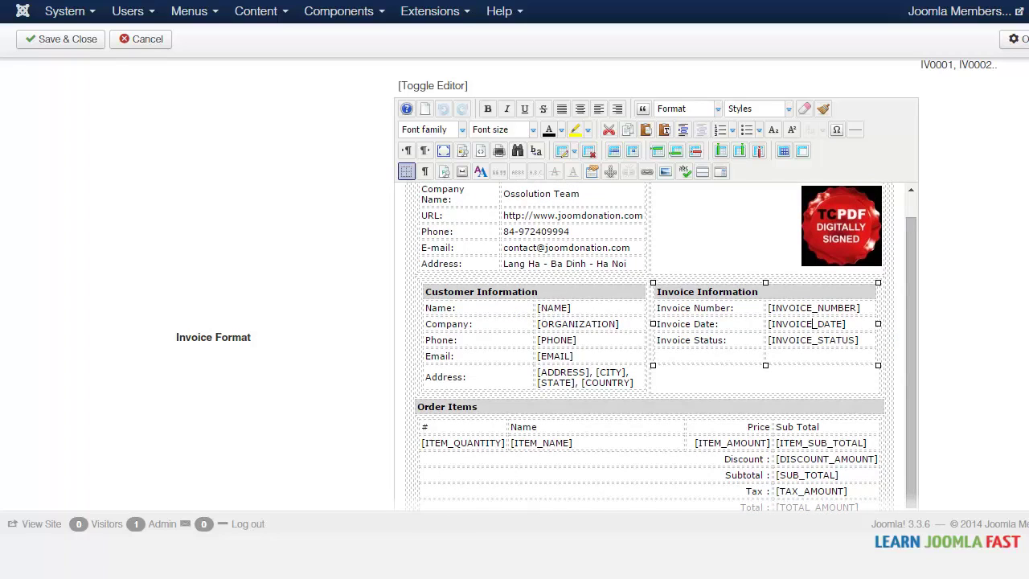
{"action": "scroll", "coordinate": [854, 114], "scroll_direction": "up", "scroll_amount": 10}
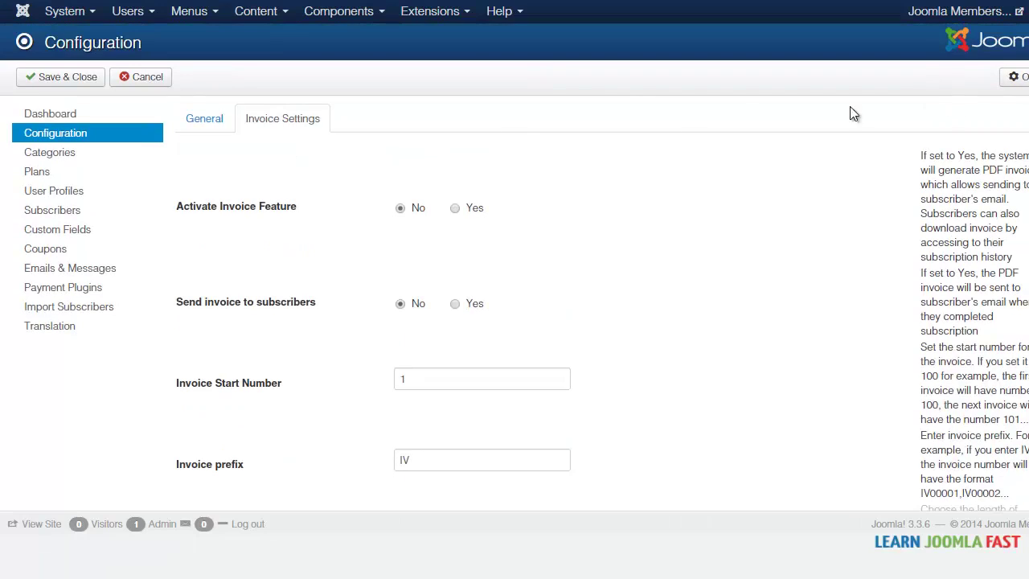
Step: Switch between the General and Invoice Settings tabs, ending on General
{"action": "left_click", "coordinate": [204, 121]}
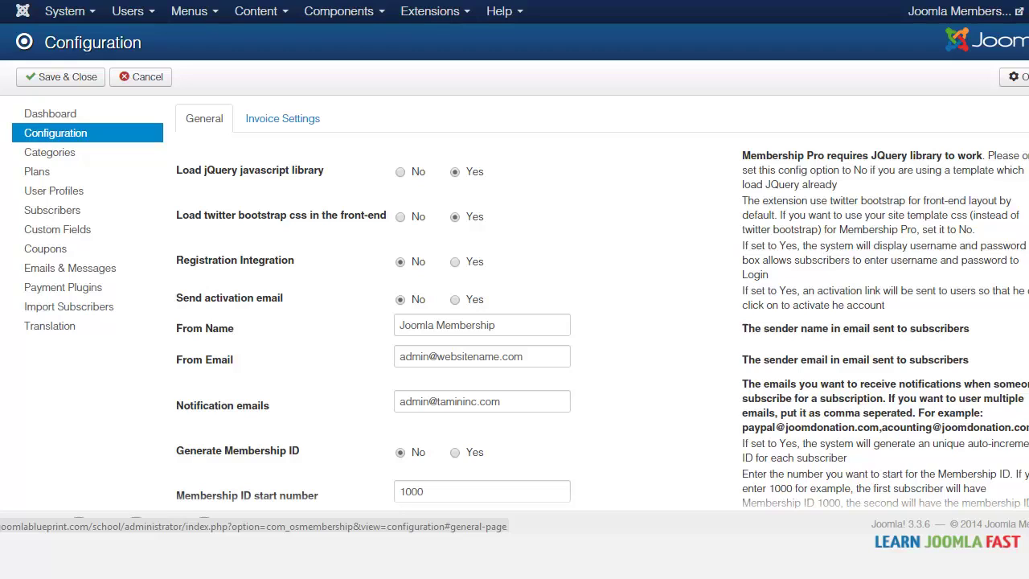
{"action": "left_click", "coordinate": [280, 125]}
{"action": "left_click", "coordinate": [217, 123]}
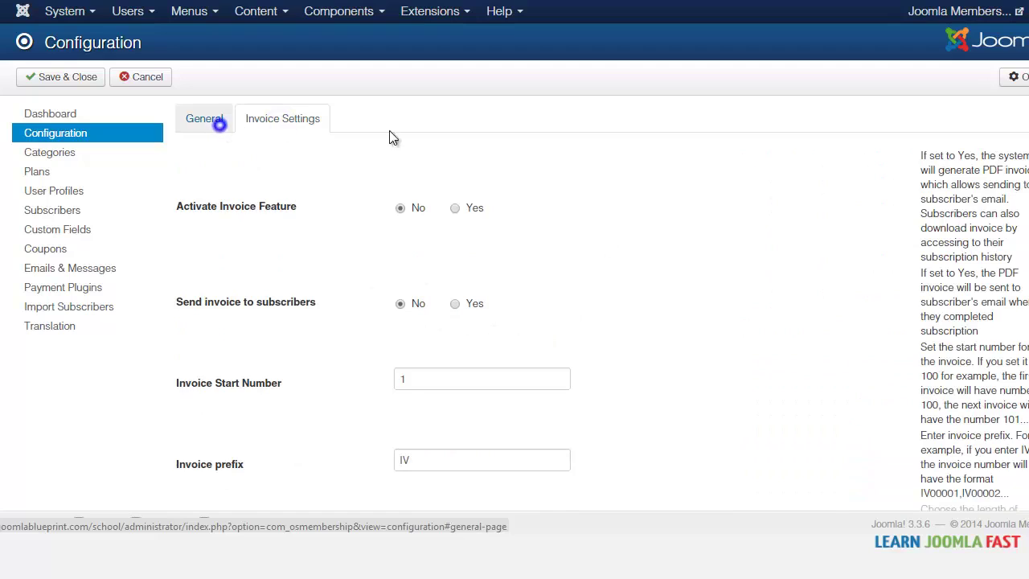